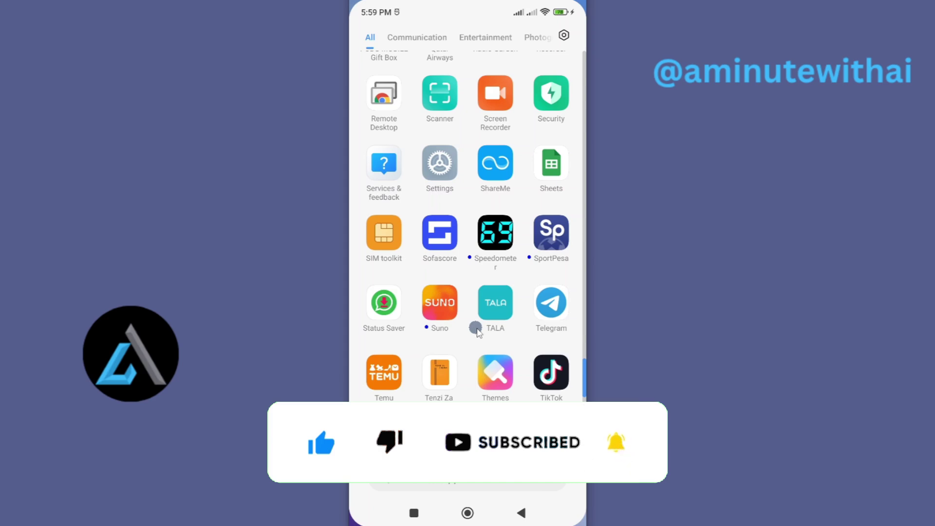
Step: Scroll the app drawer to bring the Settings app into view
{"action": "left_click_drag", "start_coordinate": [494, 320], "coordinate": [503, 297]}
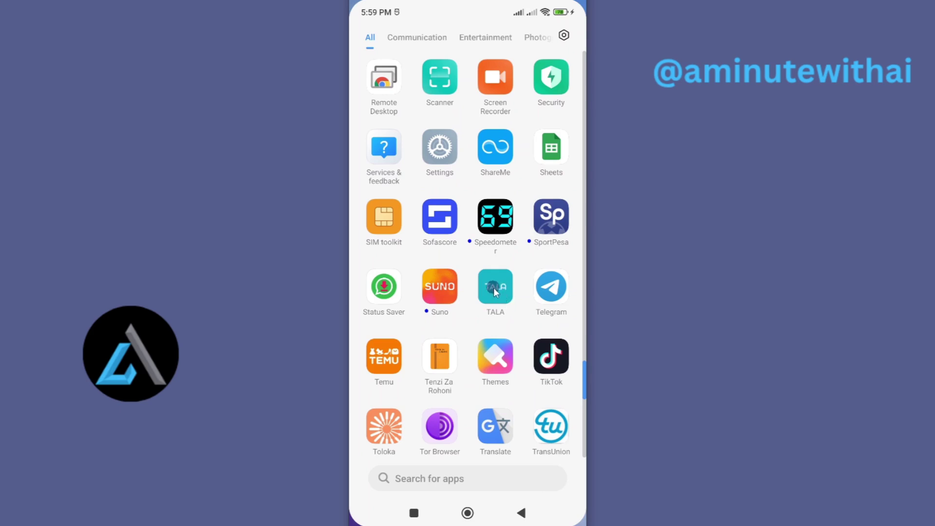
Step: Launch Settings and go to the Apps section
{"action": "left_click", "coordinate": [443, 151]}
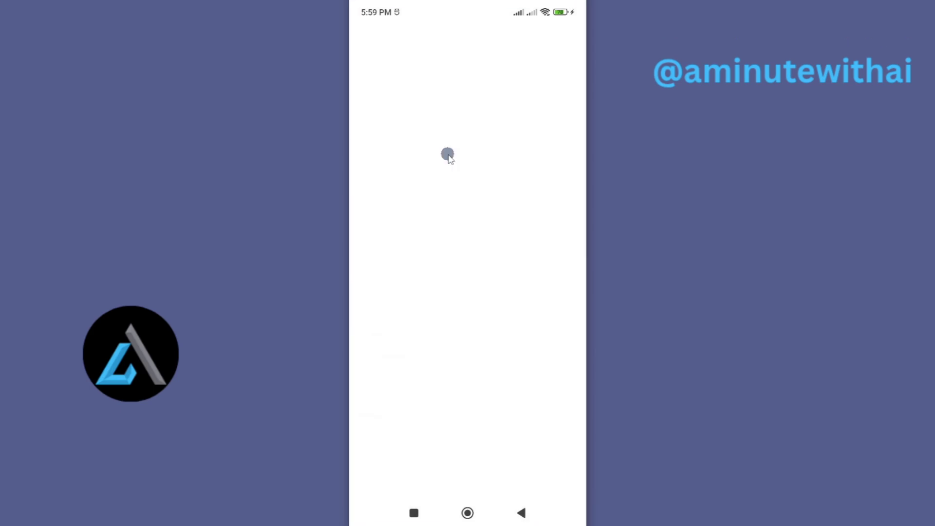
{"action": "left_click_drag", "start_coordinate": [489, 330], "coordinate": [501, 152]}
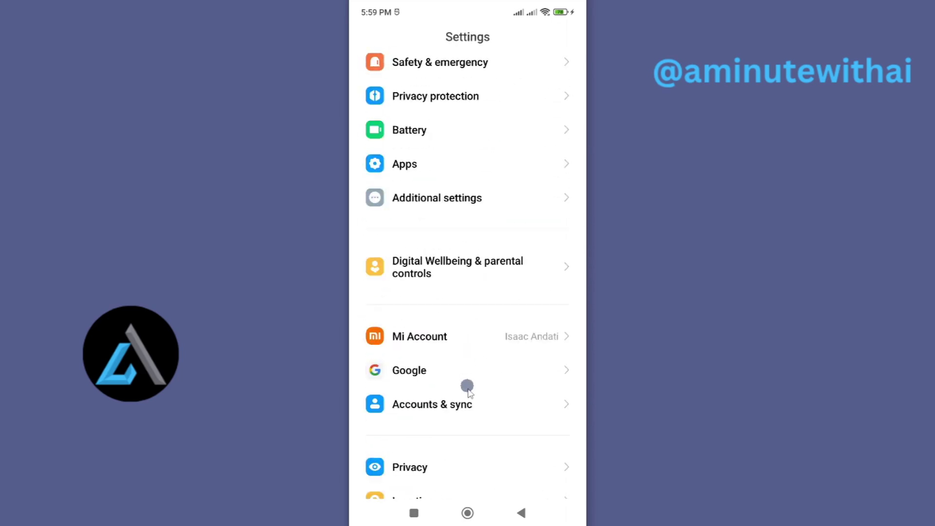
{"action": "left_click_drag", "start_coordinate": [468, 388], "coordinate": [478, 451]}
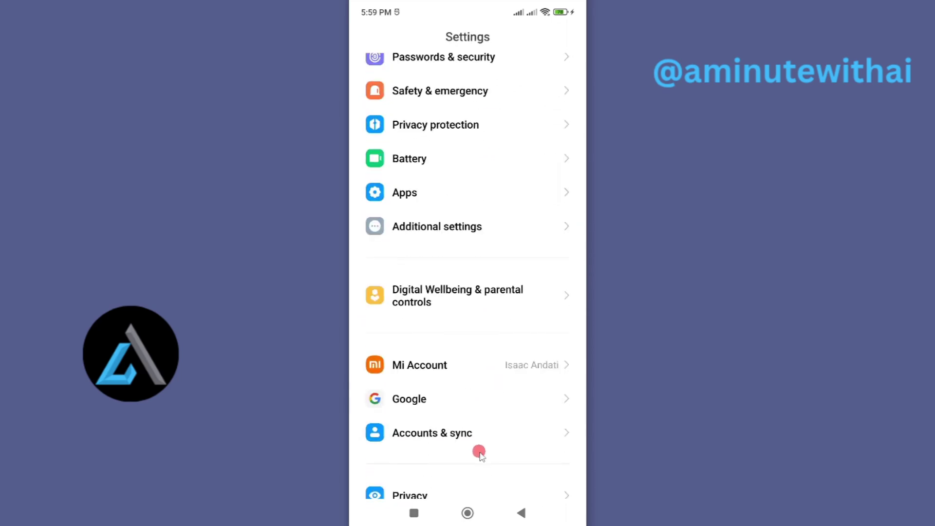
{"action": "left_click", "coordinate": [418, 207]}
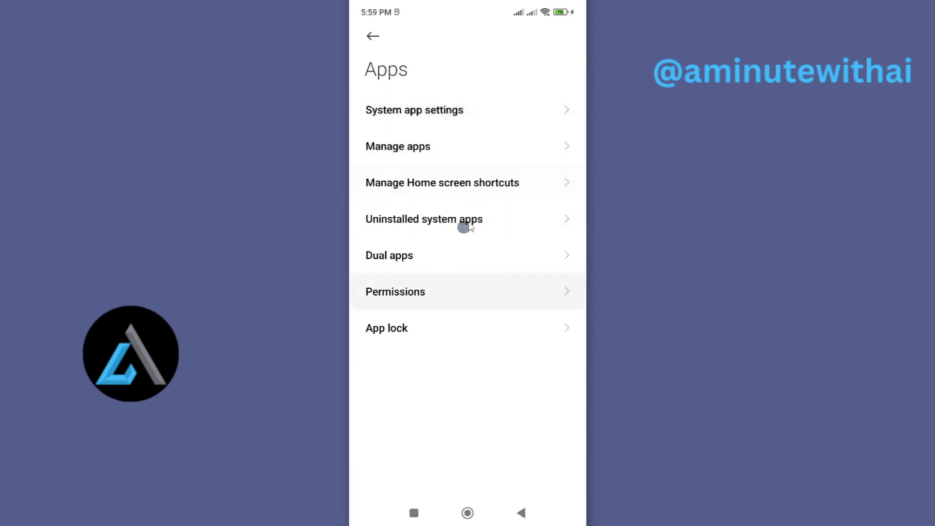
Step: Open the full list of installed apps and scroll down to TALA
{"action": "left_click", "coordinate": [548, 150]}
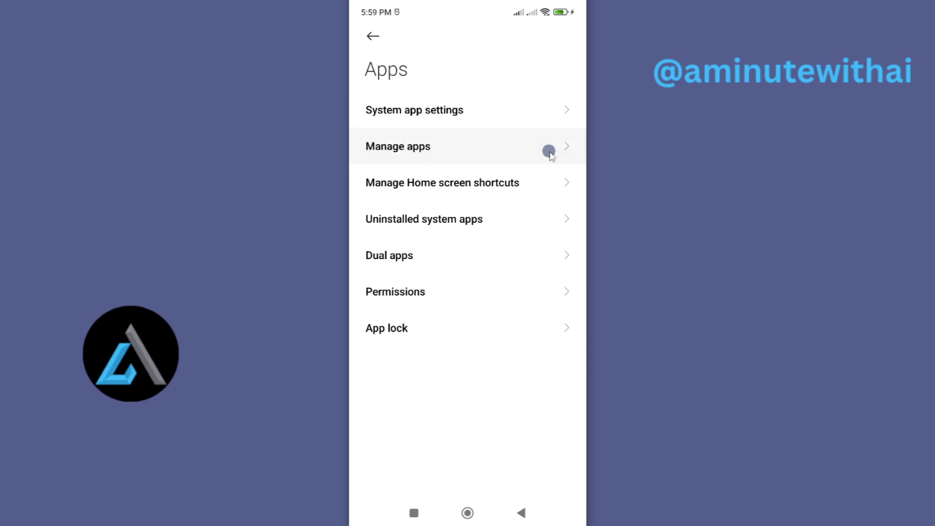
{"action": "left_click_drag", "start_coordinate": [496, 397], "coordinate": [526, 142]}
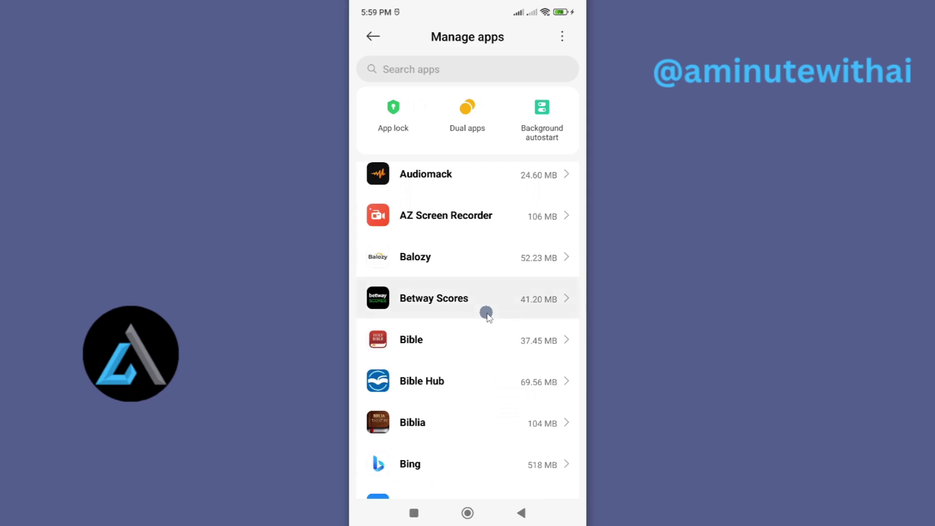
{"action": "left_click_drag", "start_coordinate": [482, 411], "coordinate": [482, 203]}
{"action": "left_click_drag", "start_coordinate": [482, 418], "coordinate": [484, 245]}
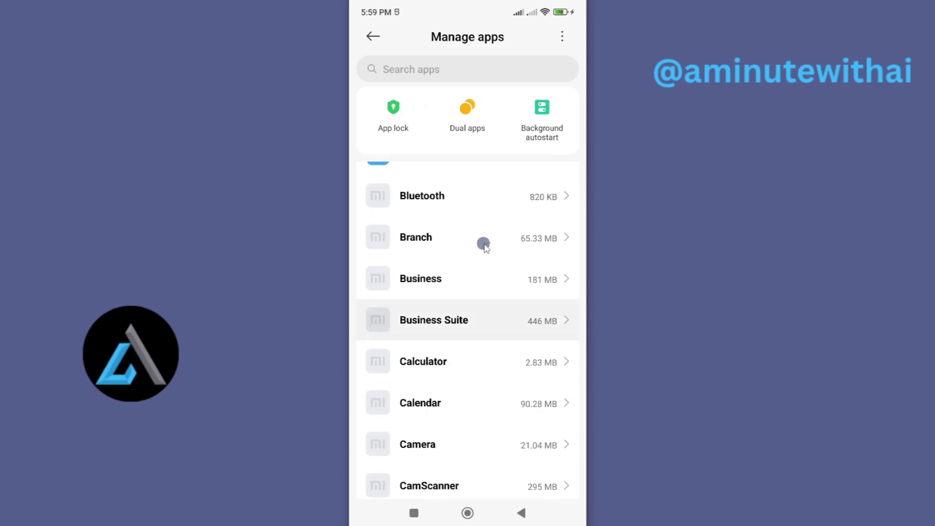
{"action": "left_click_drag", "start_coordinate": [507, 411], "coordinate": [509, 209]}
{"action": "left_click_drag", "start_coordinate": [514, 447], "coordinate": [516, 262]}
{"action": "left_click_drag", "start_coordinate": [487, 429], "coordinate": [457, 268]}
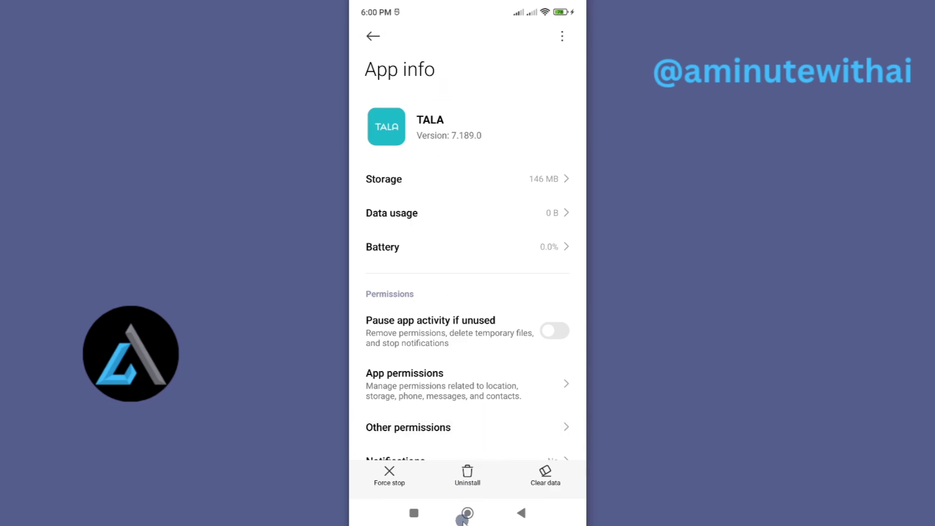
{"action": "left_click", "coordinate": [467, 514]}
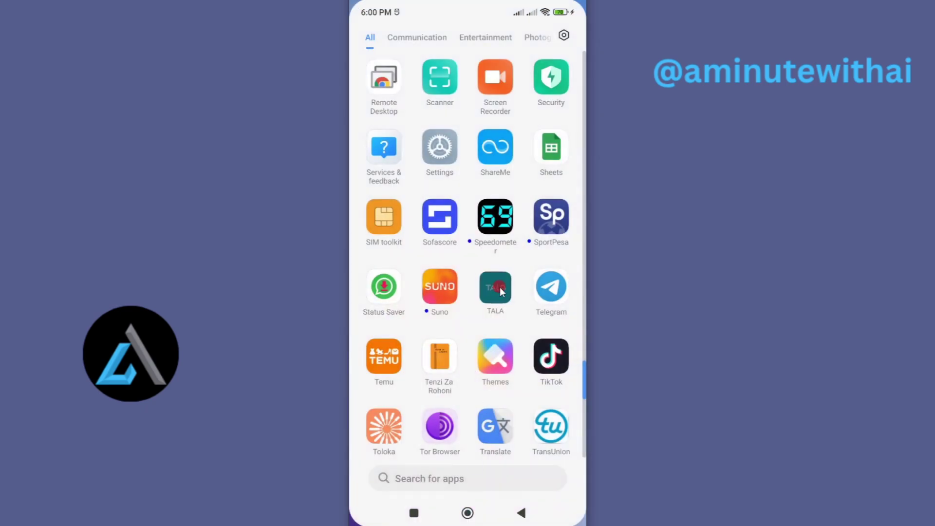
{"action": "left_click", "coordinate": [500, 288]}
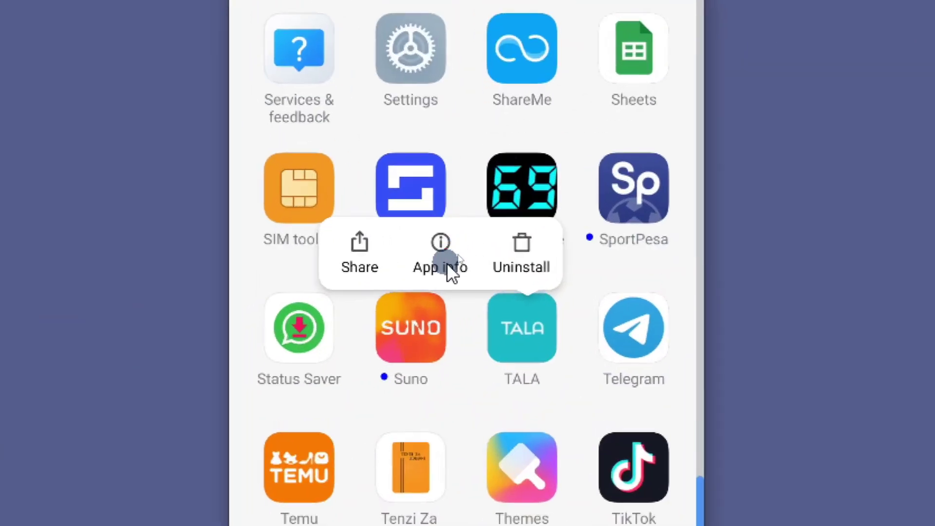
{"action": "left_click", "coordinate": [447, 263]}
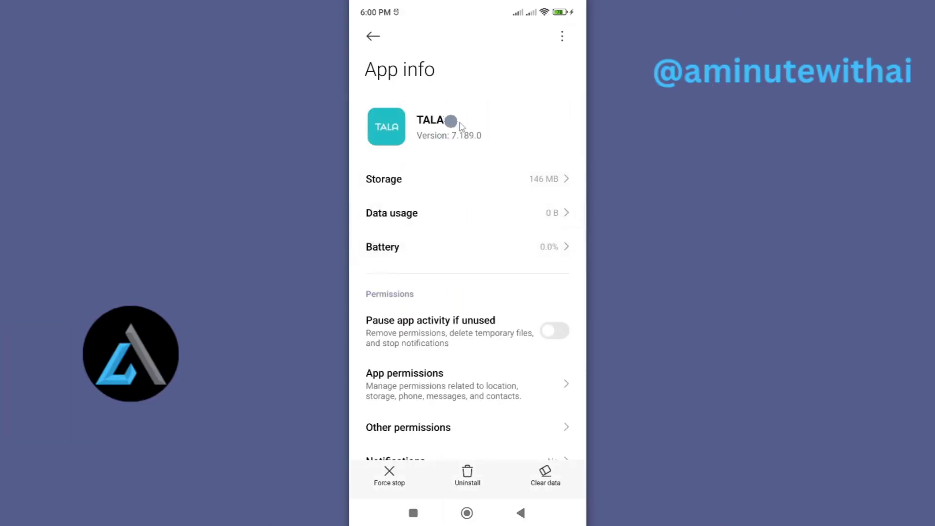
{"action": "scroll", "coordinate": [414, 93], "scroll_direction": "up", "scroll_amount": 2}
Step: Open TALA's Storage page: 146 MB total, 10.03 MB user data, 164 KB cache
{"action": "left_click", "coordinate": [388, 180]}
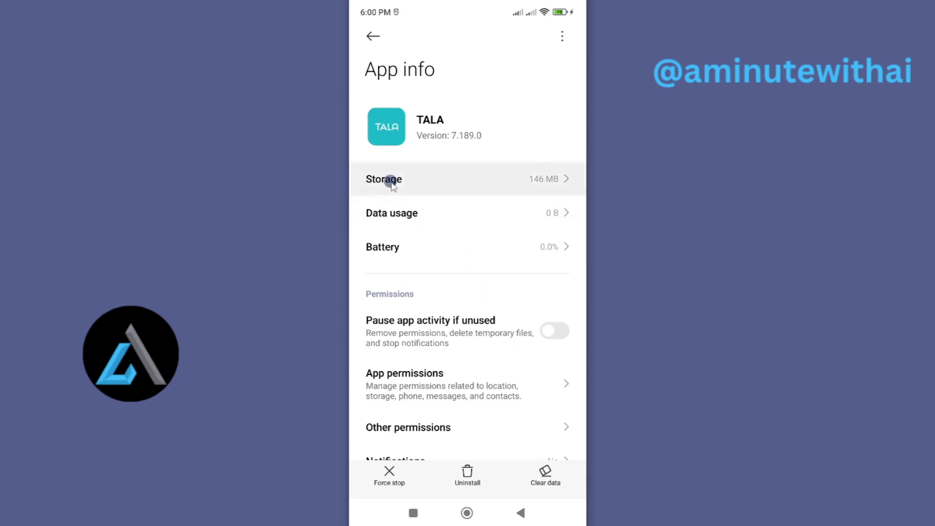
{"action": "left_click", "coordinate": [390, 160]}
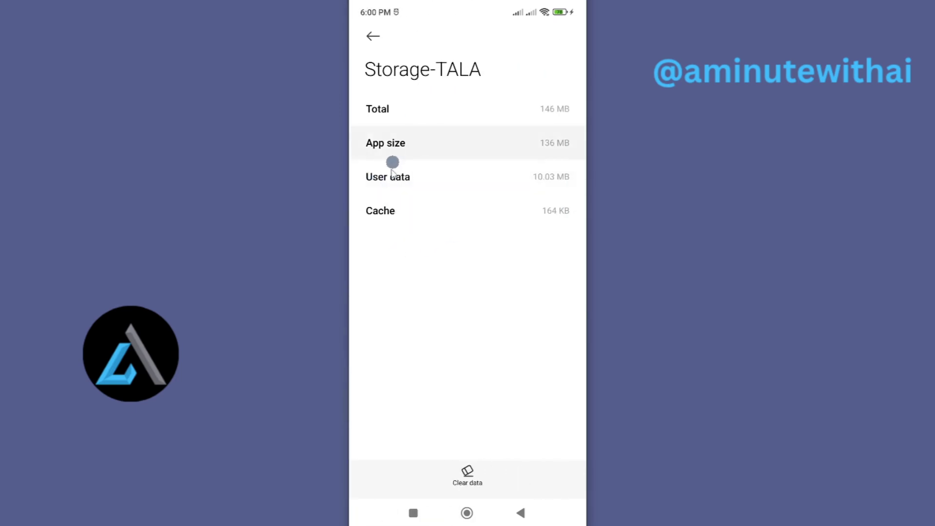
{"action": "left_click", "coordinate": [460, 115]}
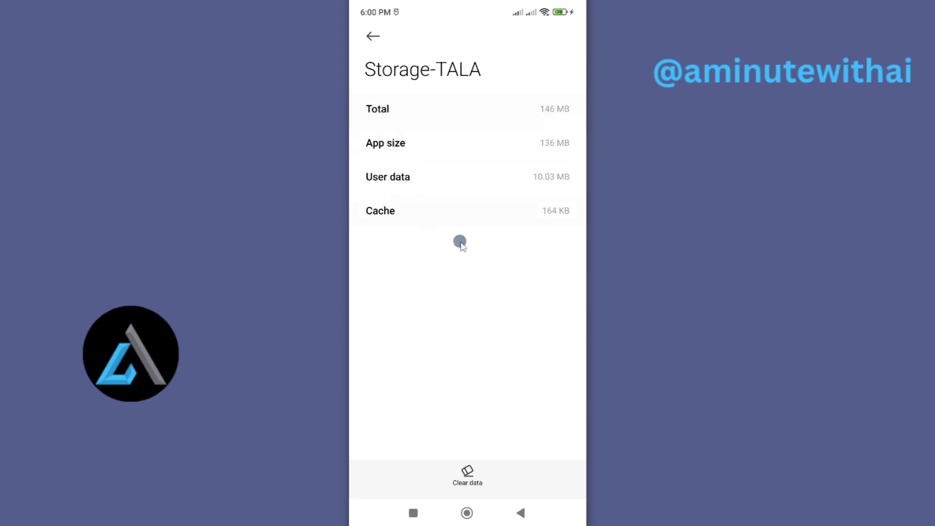
{"action": "left_click", "coordinate": [422, 215]}
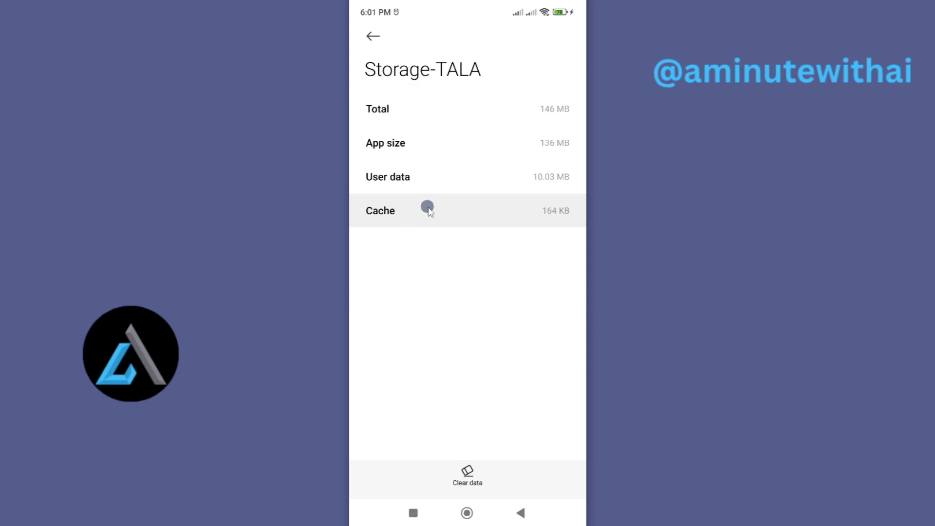
Step: Clear only TALA's cache, dropping it from 164 KB to 0 B
{"action": "left_click", "coordinate": [464, 484]}
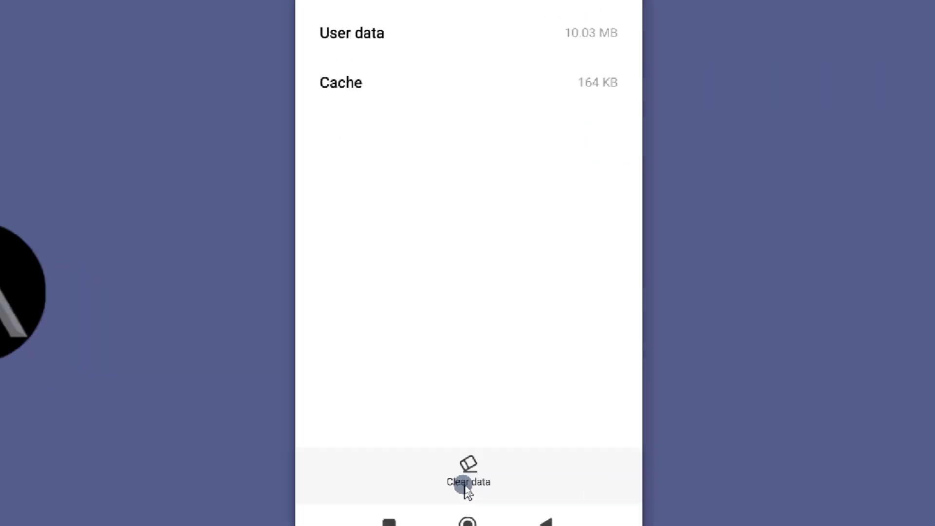
{"action": "left_click", "coordinate": [465, 485]}
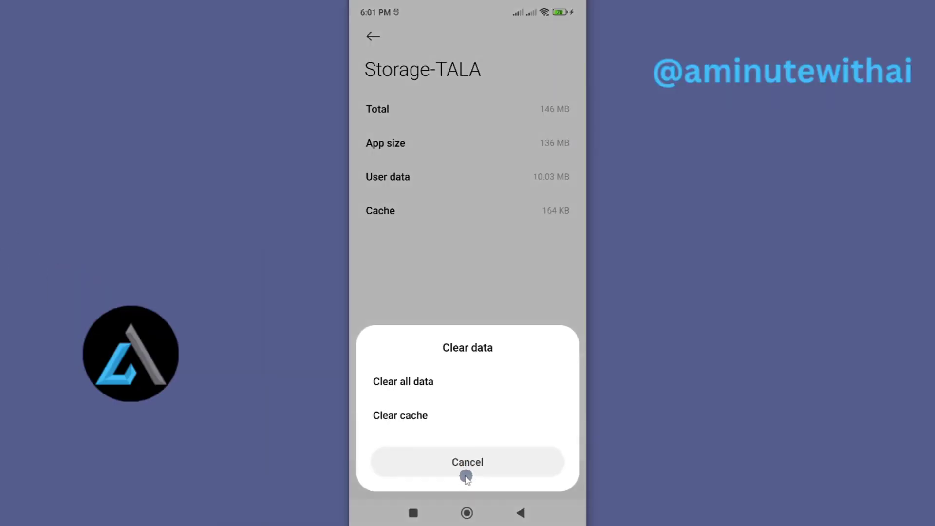
{"action": "left_click", "coordinate": [419, 418]}
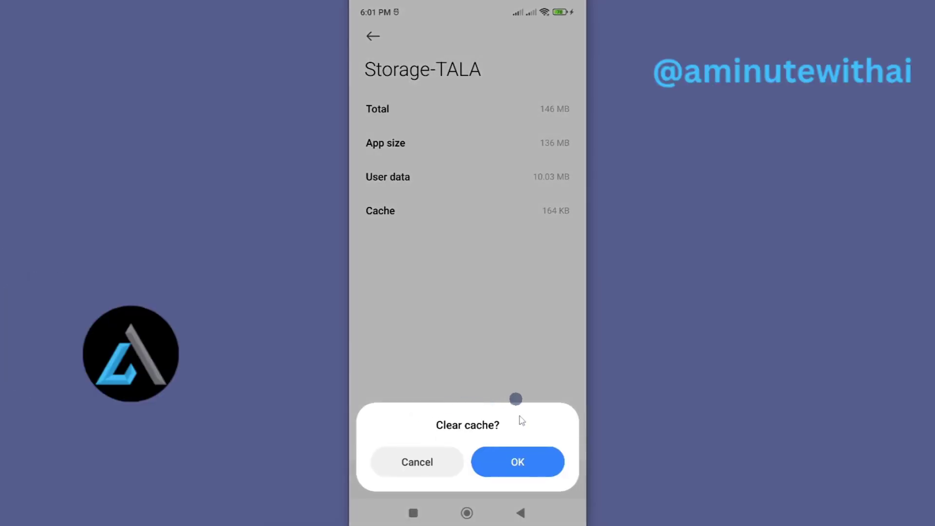
{"action": "left_click", "coordinate": [525, 461]}
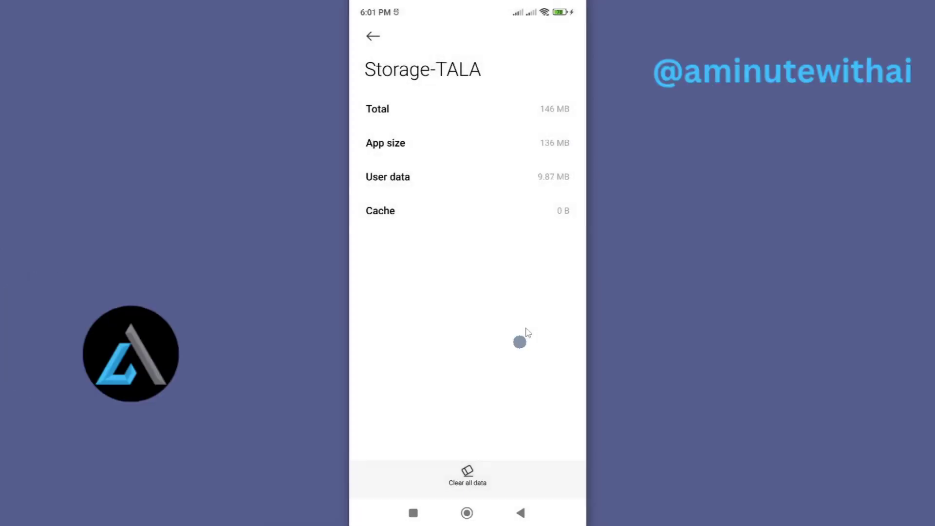
{"action": "left_click", "coordinate": [431, 223]}
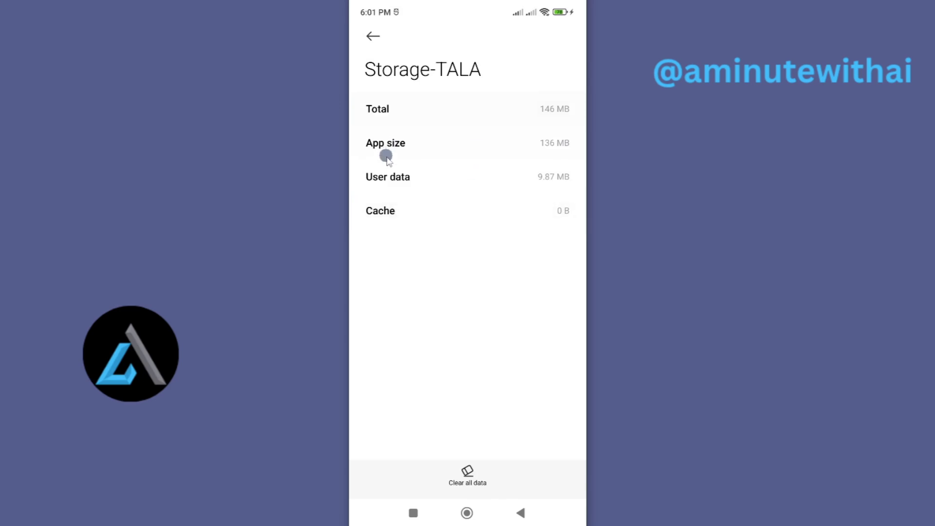
Step: Clear all TALA data and confirm, leaving 0 B user data and 136 MB total
{"action": "left_click", "coordinate": [436, 183]}
{"action": "left_click", "coordinate": [416, 167]}
{"action": "left_click", "coordinate": [380, 182]}
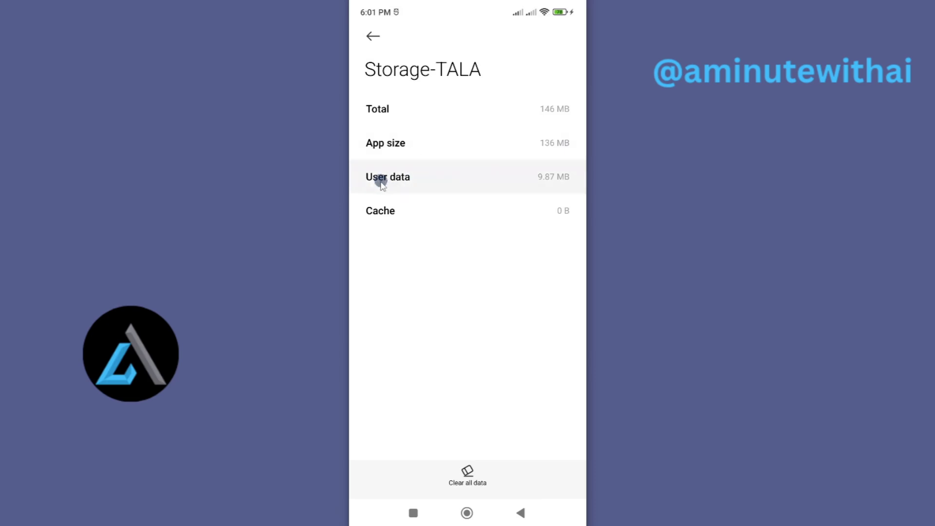
{"action": "left_click", "coordinate": [466, 475]}
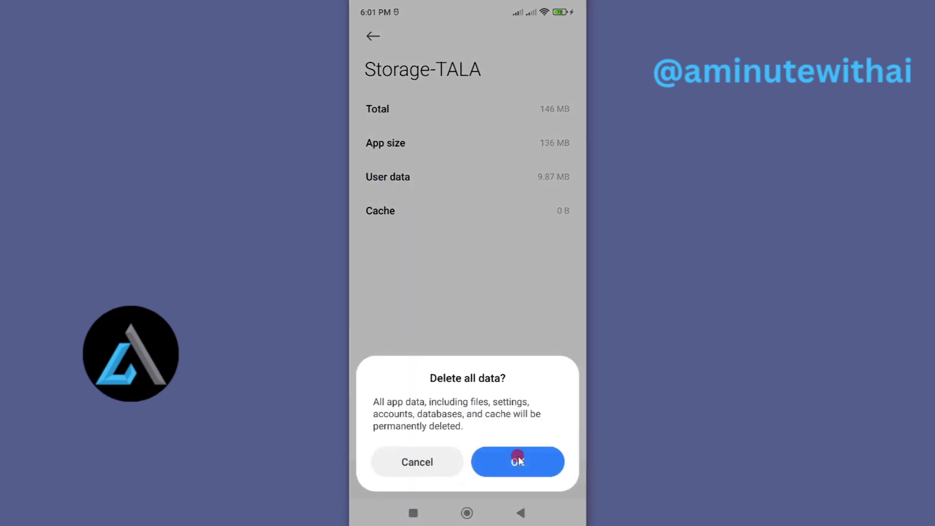
{"action": "left_click", "coordinate": [480, 460]}
{"action": "left_click", "coordinate": [375, 153]}
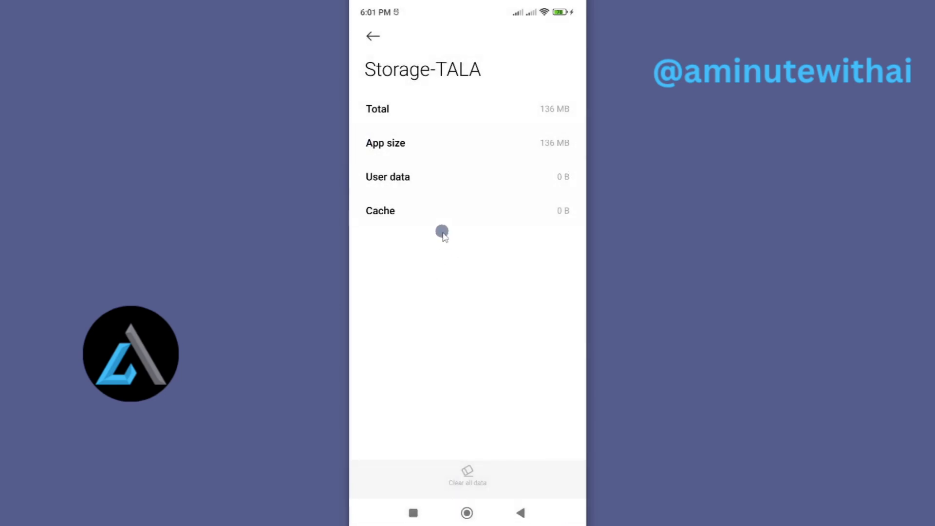
{"action": "left_click", "coordinate": [445, 188]}
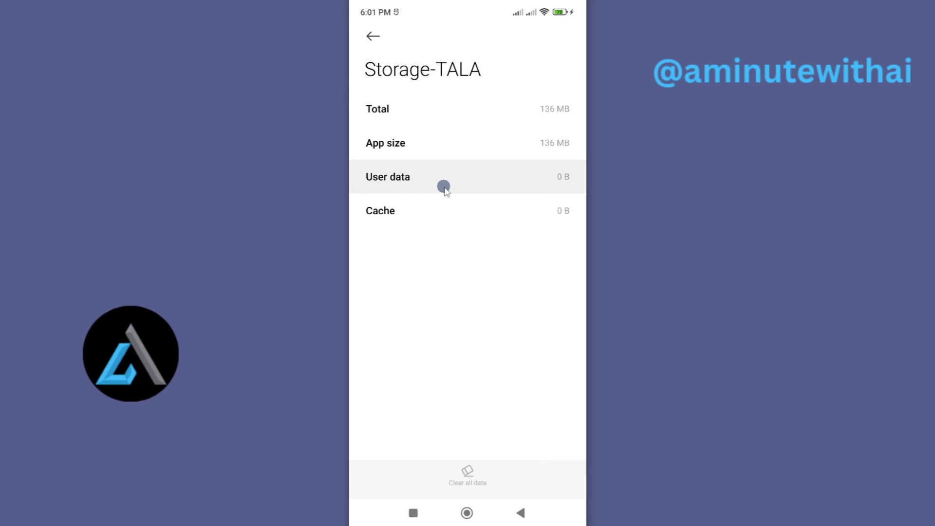
{"action": "left_click", "coordinate": [453, 215]}
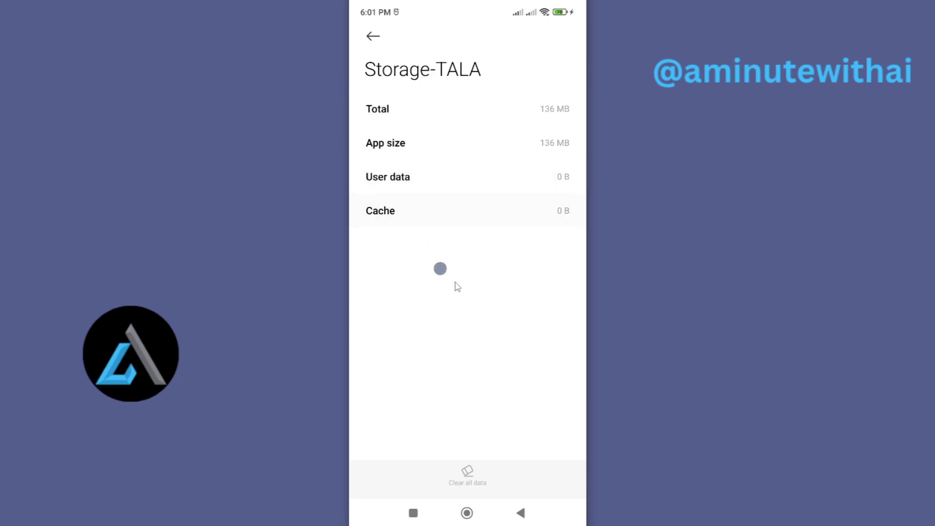
Step: From the home screen, open the Play Store listing for Tala: Fast & Safe Pesa Loan and launch it
{"action": "left_click", "coordinate": [470, 514]}
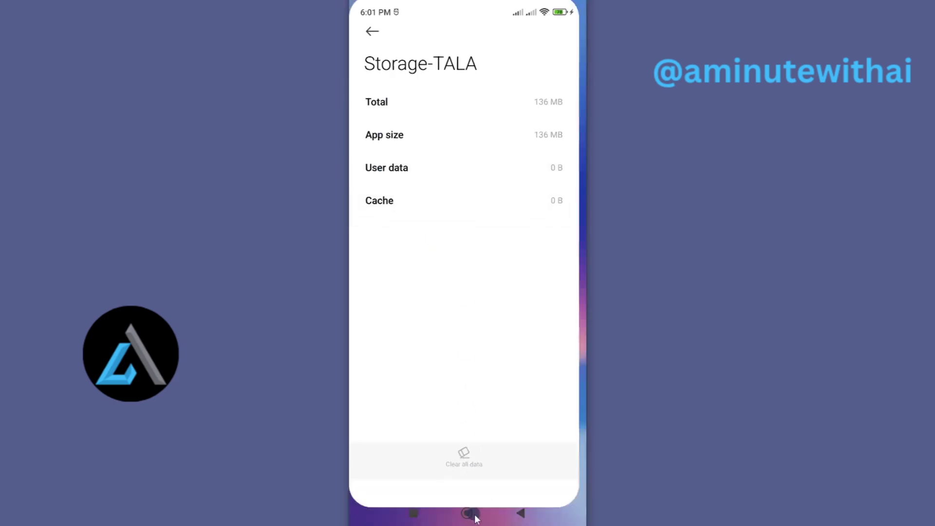
{"action": "left_click", "coordinate": [467, 514]}
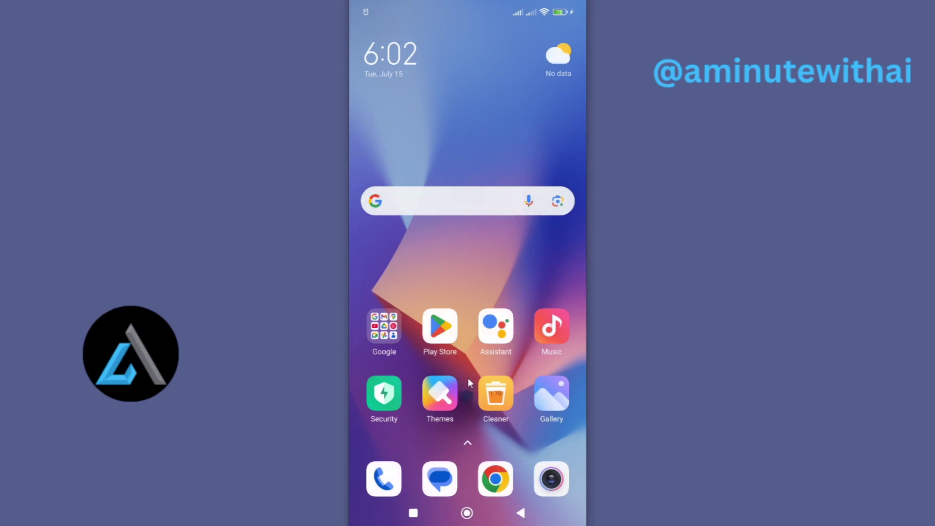
{"action": "left_click", "coordinate": [443, 337]}
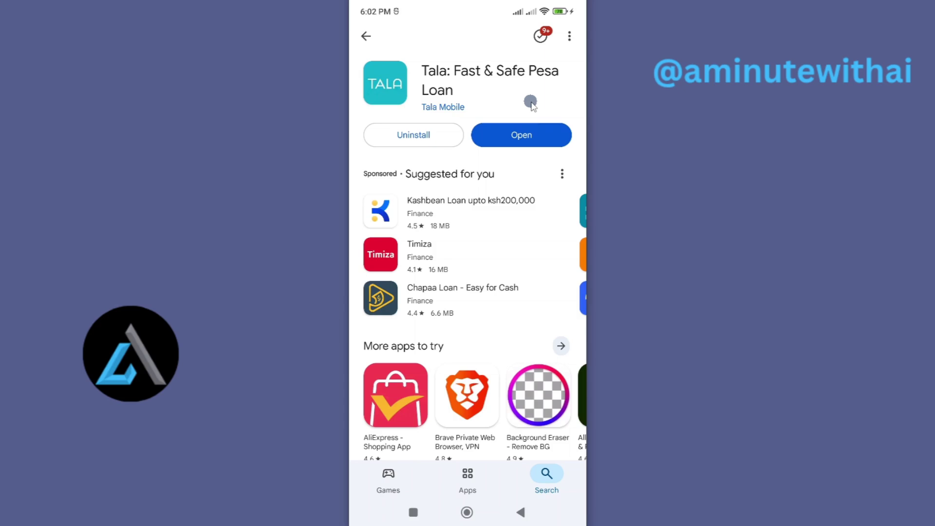
{"action": "left_click", "coordinate": [513, 139]}
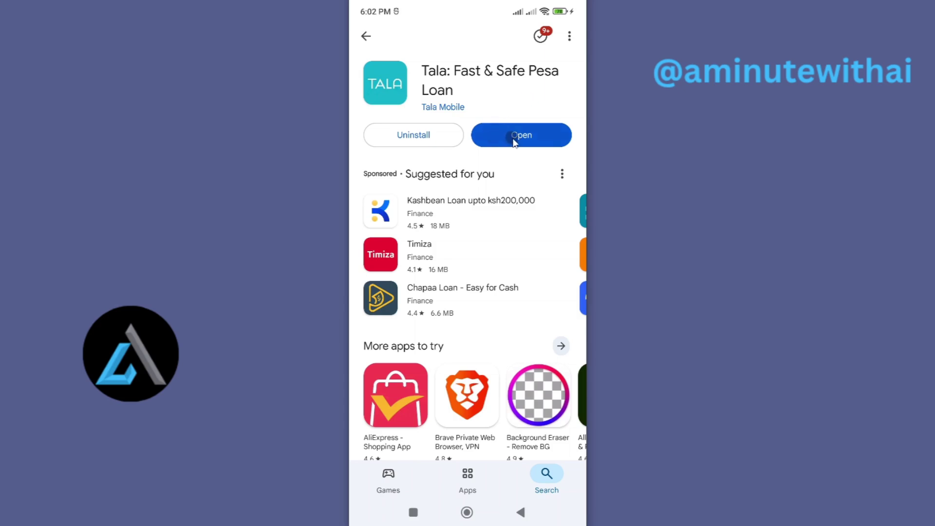